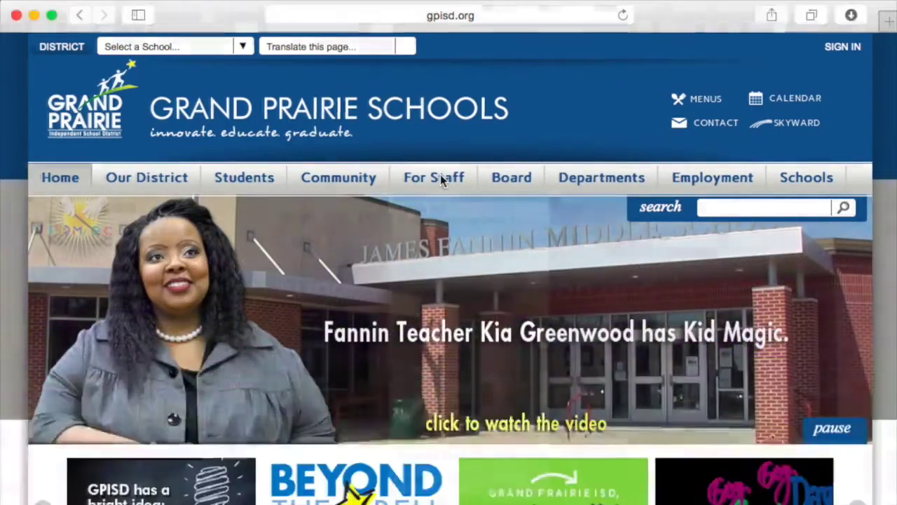
Go to the Office 365 (Email/OneDrive/Office Suite) sign-in page from the district site's For Staff links
{"action": "mouse_move", "coordinate": [441, 180]}
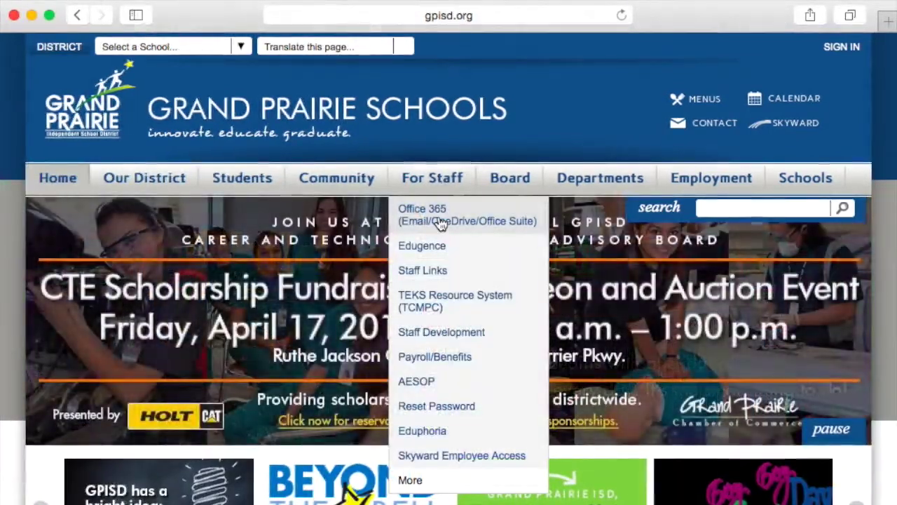
{"action": "left_click", "coordinate": [440, 221]}
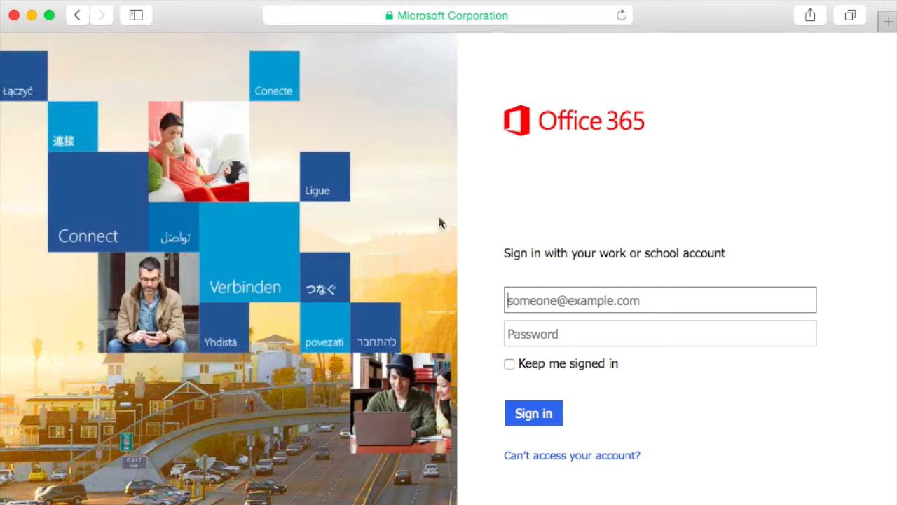
Enter the district work e-mail address on the Office 365 sign-in page
{"action": "type", "text": "m@g"}
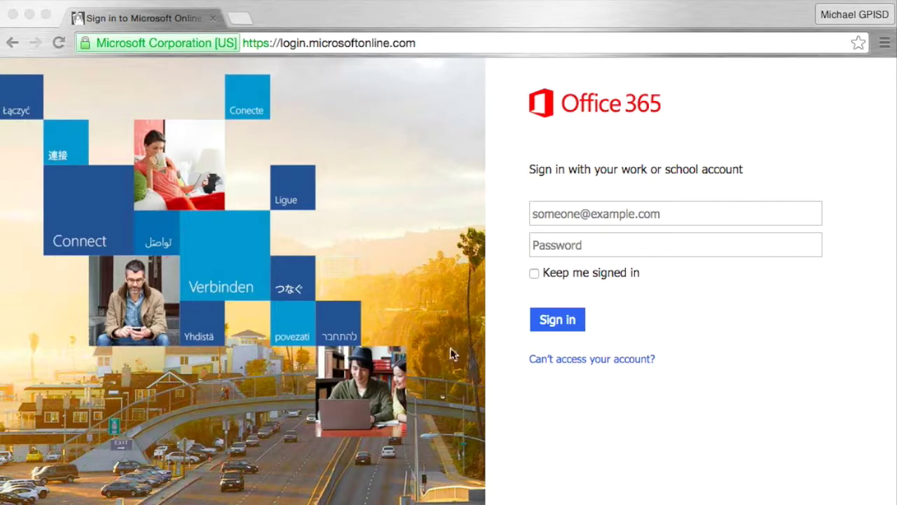
{"action": "left_click", "coordinate": [584, 213]}
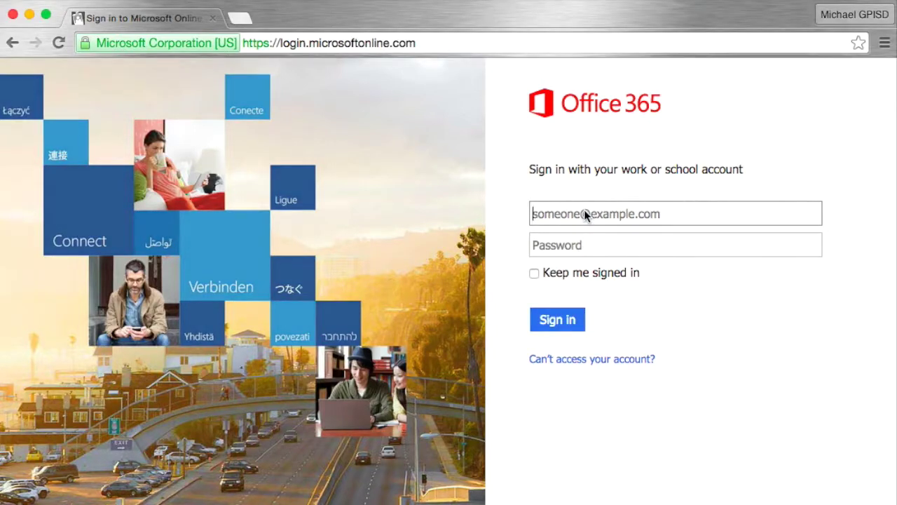
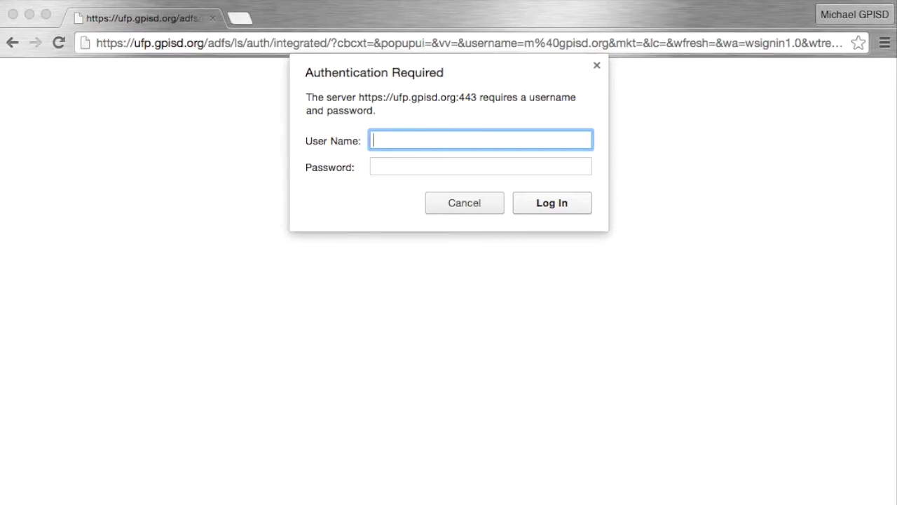
Enter the district user name in the Authentication Required dialog and move to the password field
{"action": "key", "text": "Tab"}
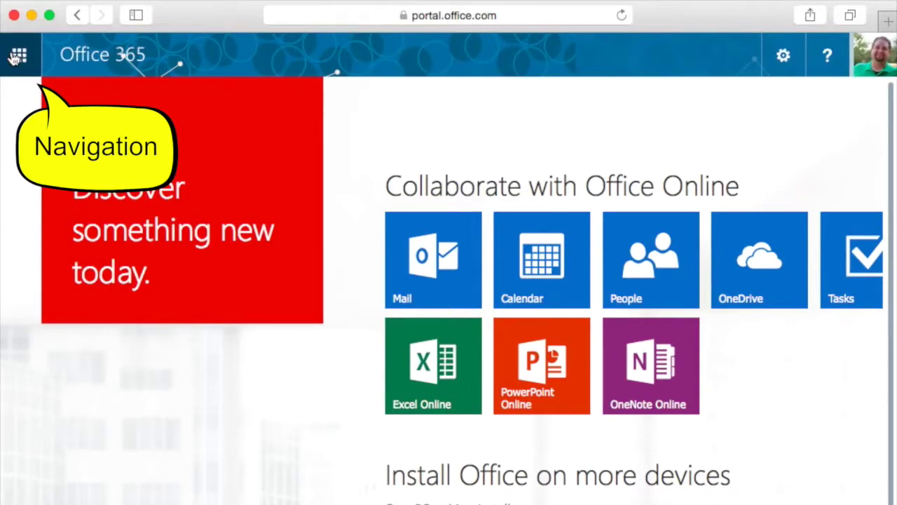
Open OneDrive from the Office 365 app launcher
{"action": "left_click", "coordinate": [16, 59]}
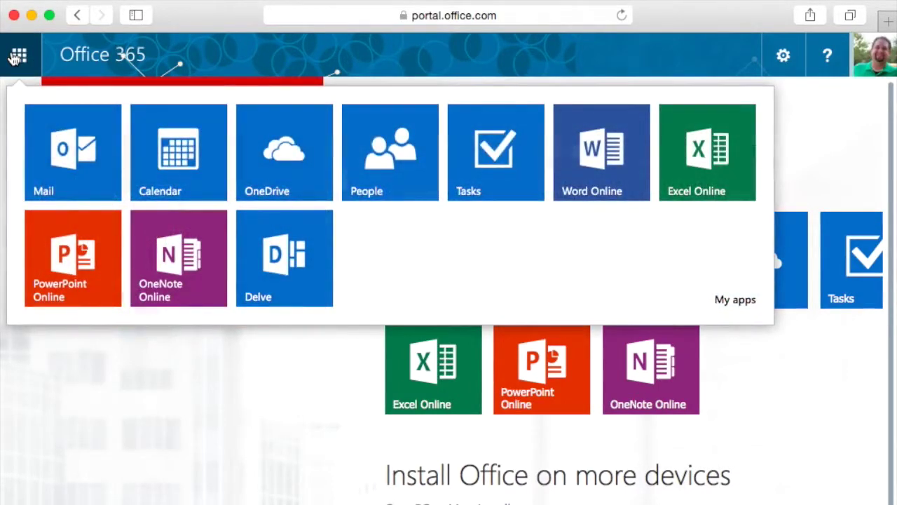
{"action": "left_click", "coordinate": [280, 152]}
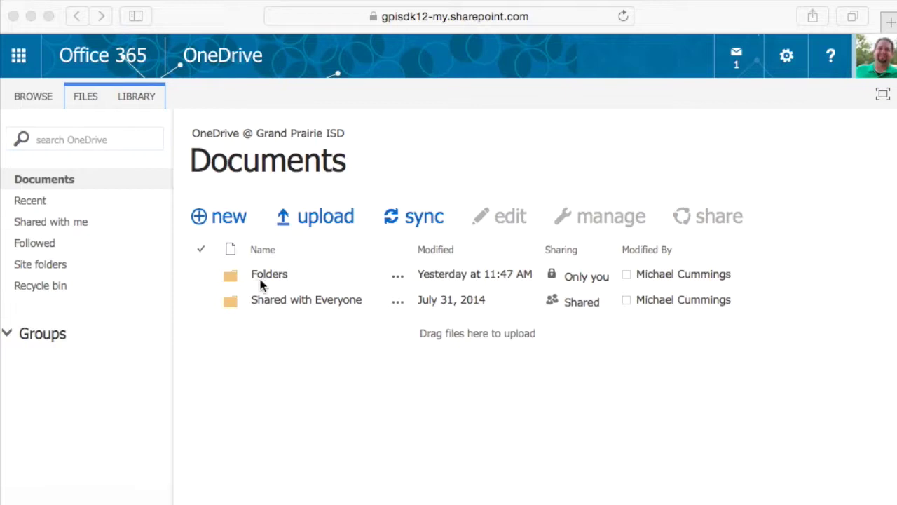
Create a new folder named Folder 2 in the OneDrive Documents library
{"action": "left_click", "coordinate": [202, 221]}
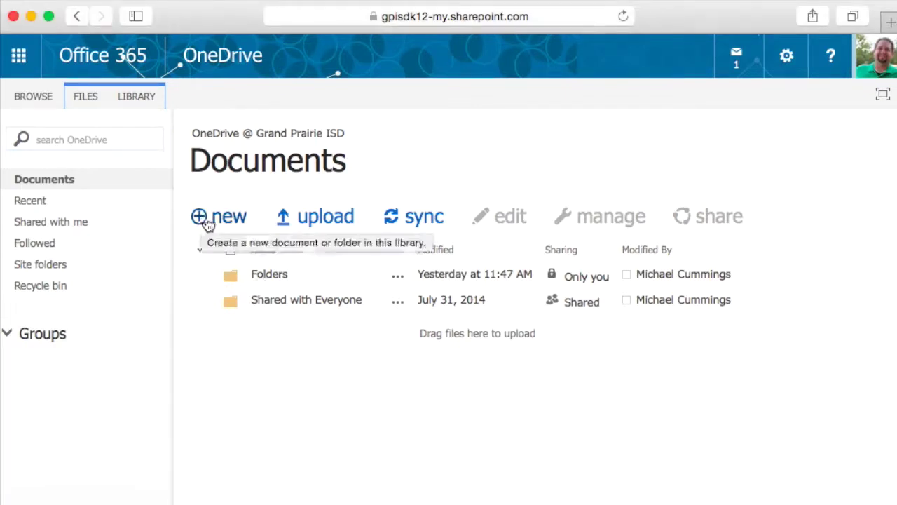
{"action": "left_click", "coordinate": [212, 220]}
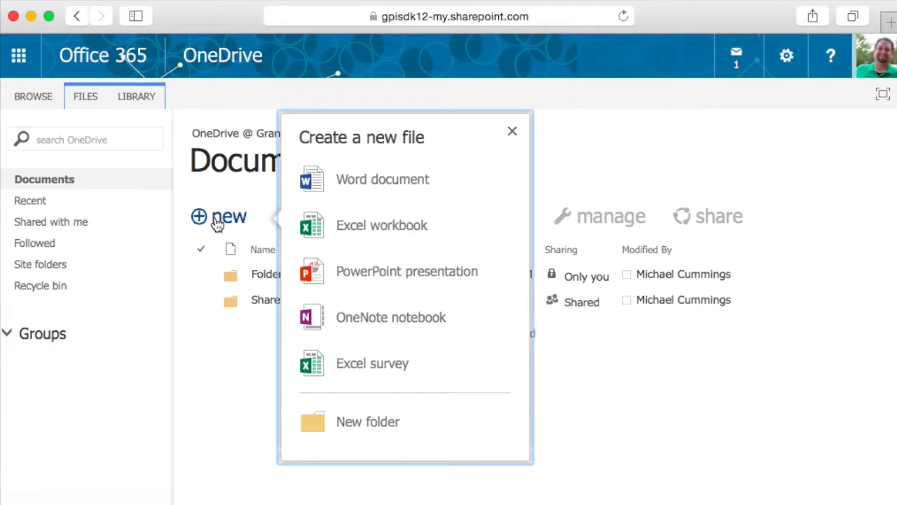
{"action": "left_click", "coordinate": [325, 429]}
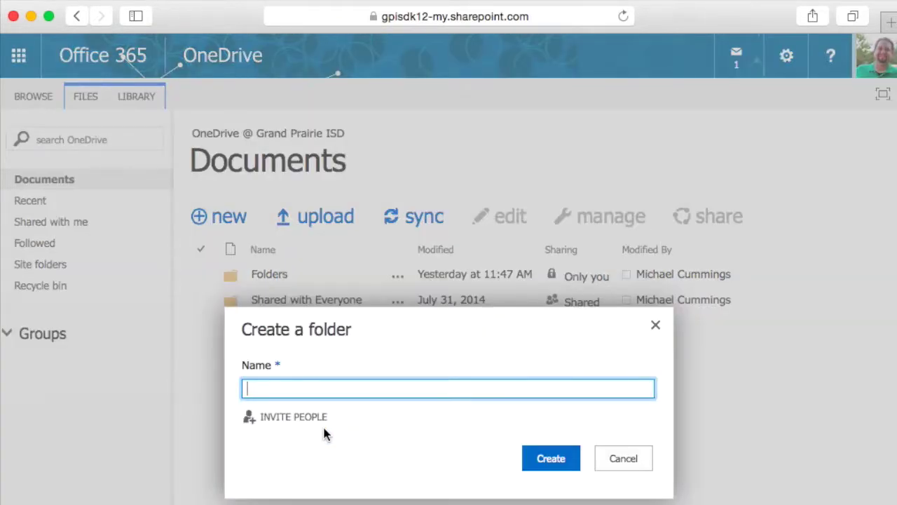
{"action": "type", "text": "Fold"}
{"action": "left_click", "coordinate": [547, 459]}
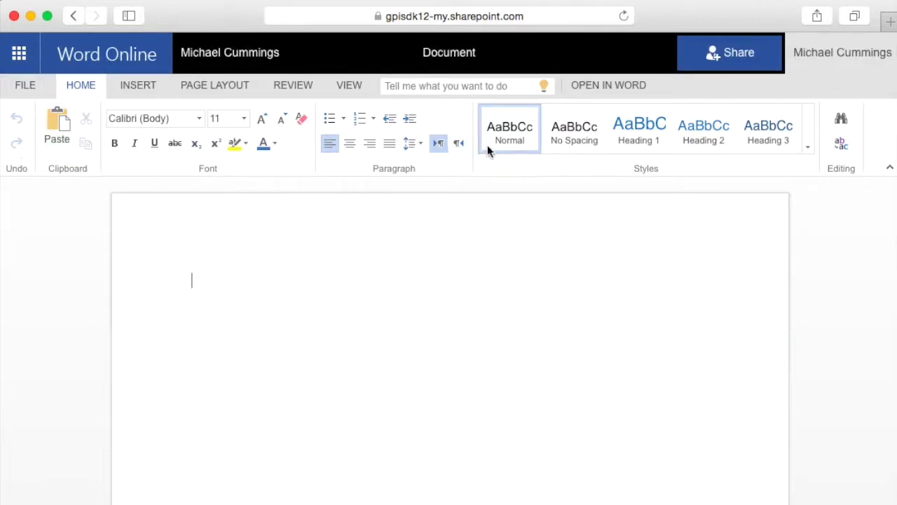
{"action": "left_click", "coordinate": [26, 86]}
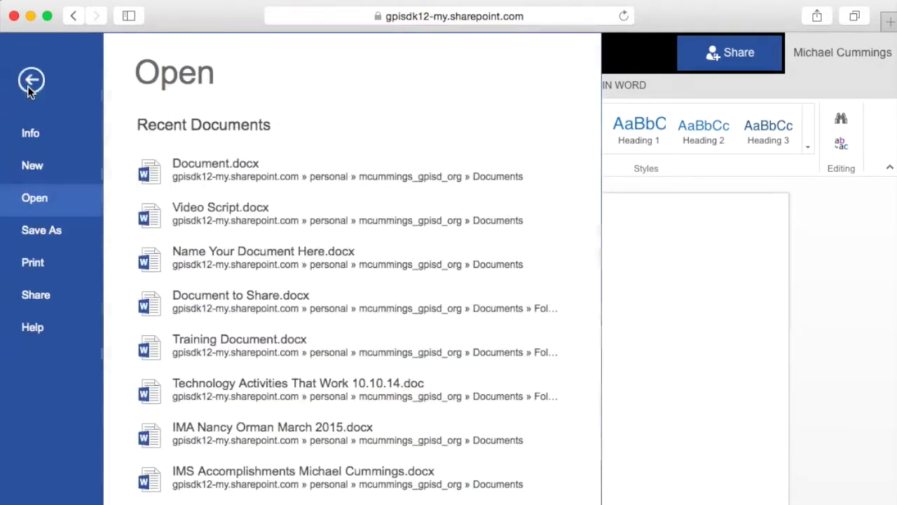
{"action": "left_click", "coordinate": [44, 243]}
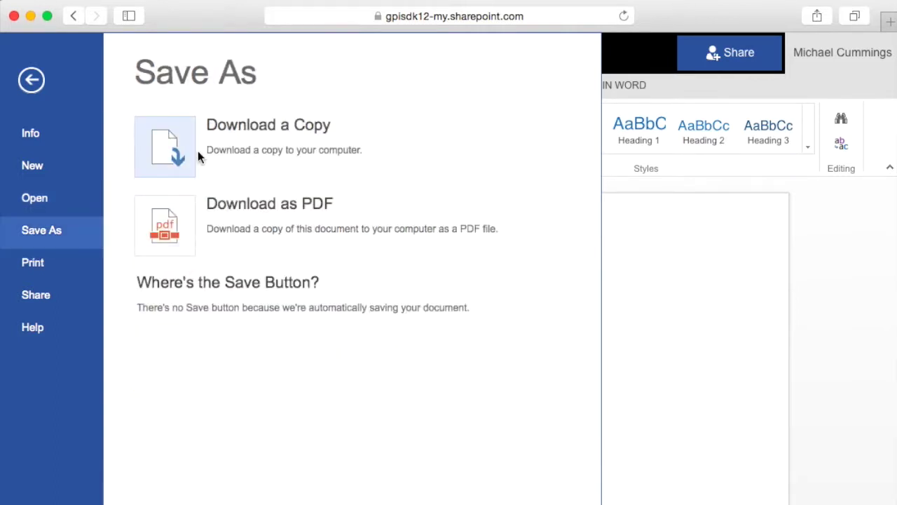
{"action": "left_click", "coordinate": [665, 347]}
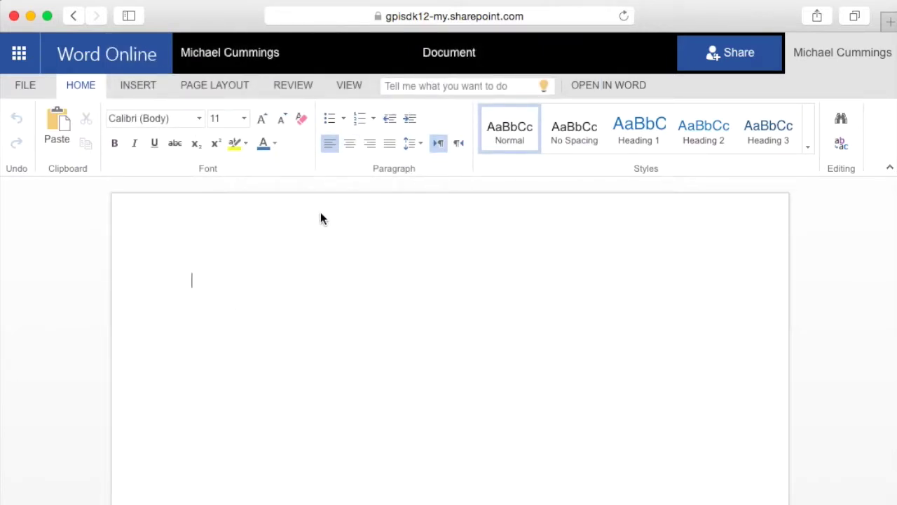
Rename the document to 'Name Document Here' and write 'Type here' on the page
{"action": "left_click", "coordinate": [442, 54]}
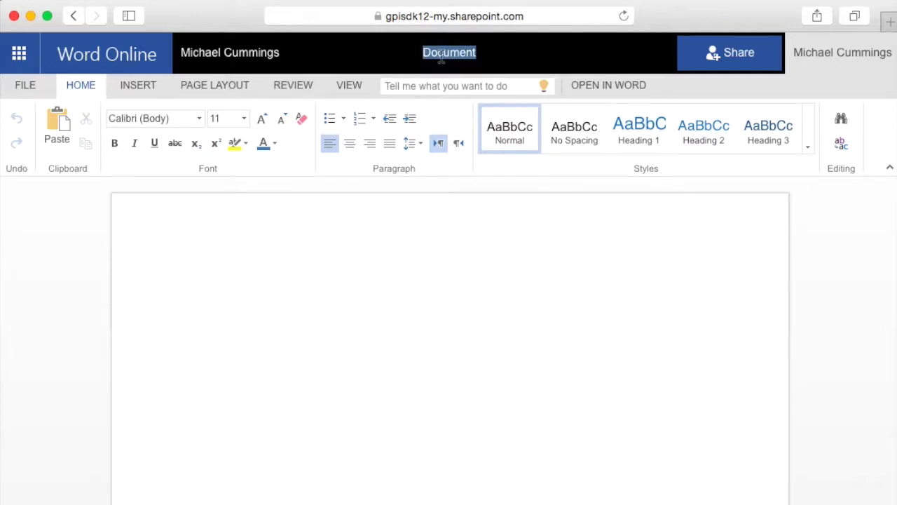
{"action": "type", "text": "Name Doc"}
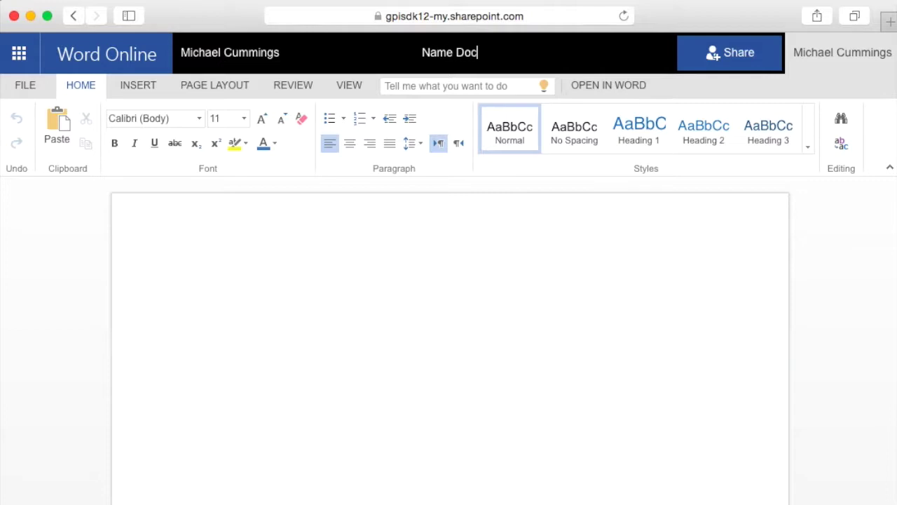
{"action": "type", "text": "ument Here"}
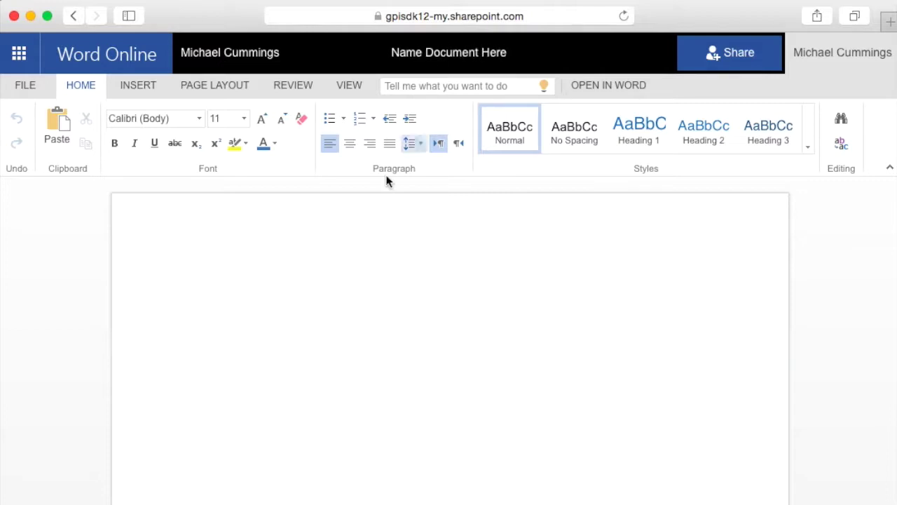
{"action": "left_click", "coordinate": [311, 313]}
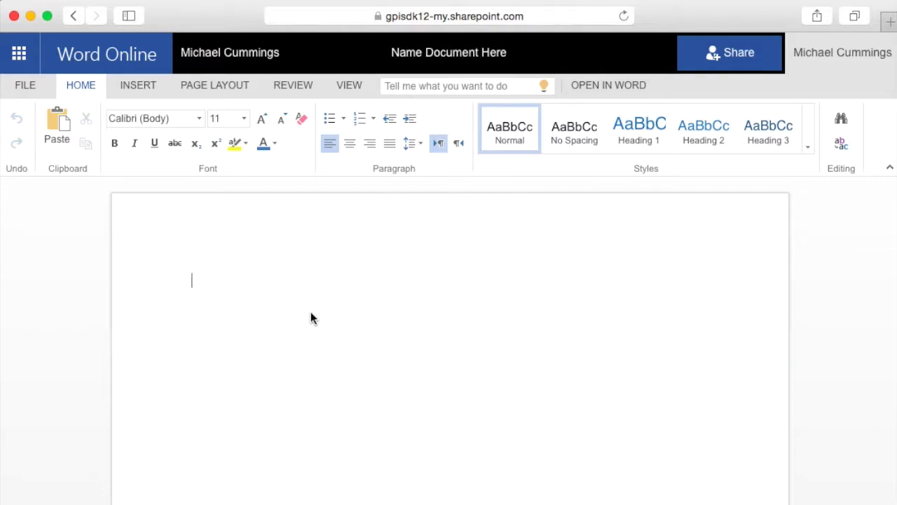
{"action": "type", "text": "Type here"}
In the Share dialog, search for the colleague and add them as an invitee
{"action": "left_click", "coordinate": [716, 51]}
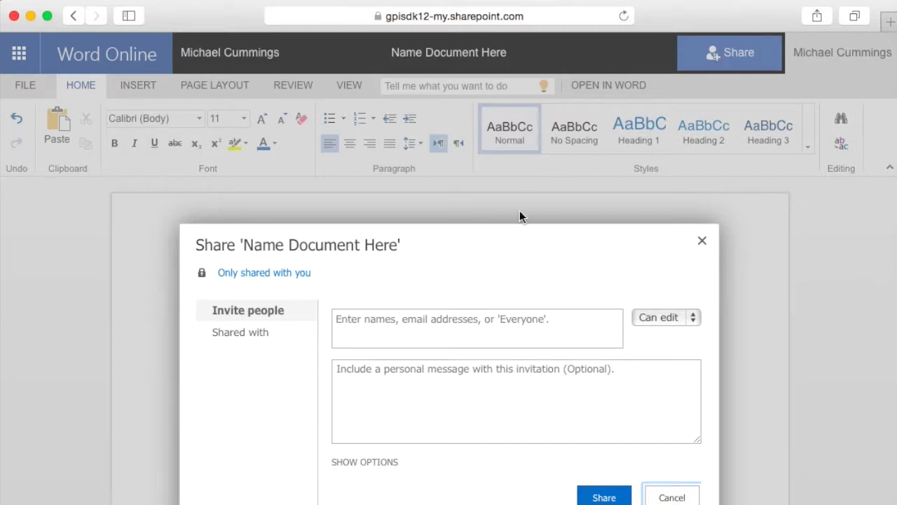
{"action": "left_click", "coordinate": [409, 324]}
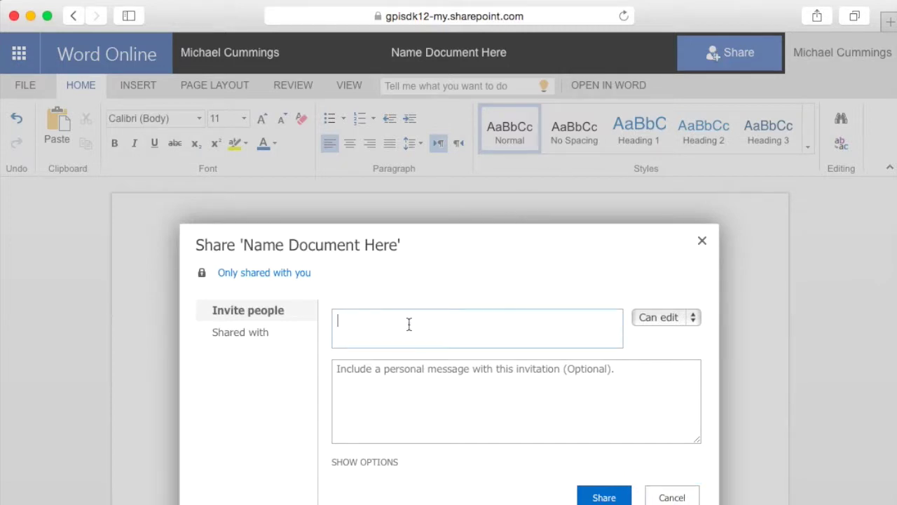
{"action": "type", "text": "John"}
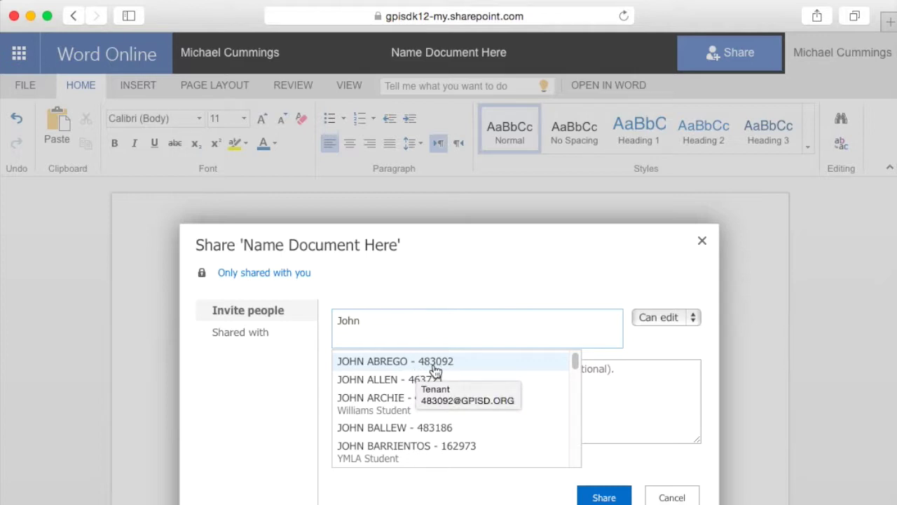
{"action": "scroll", "coordinate": [415, 427], "scroll_direction": "down", "scroll_amount": 3}
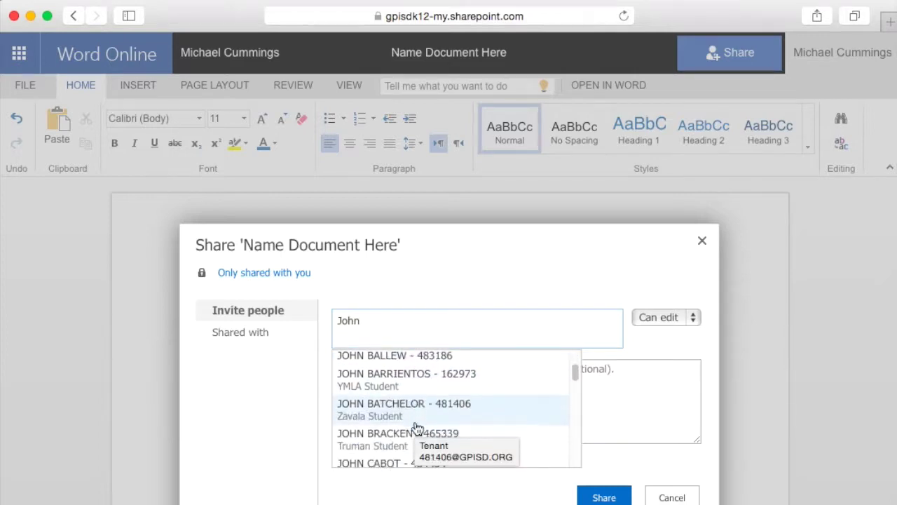
{"action": "scroll", "coordinate": [416, 427], "scroll_direction": "down", "scroll_amount": 4}
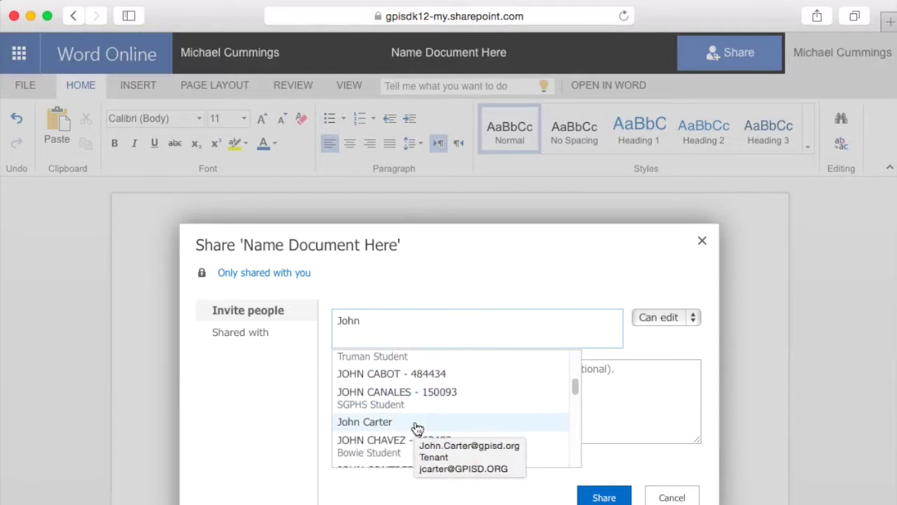
{"action": "scroll", "coordinate": [415, 426], "scroll_direction": "down", "scroll_amount": 2}
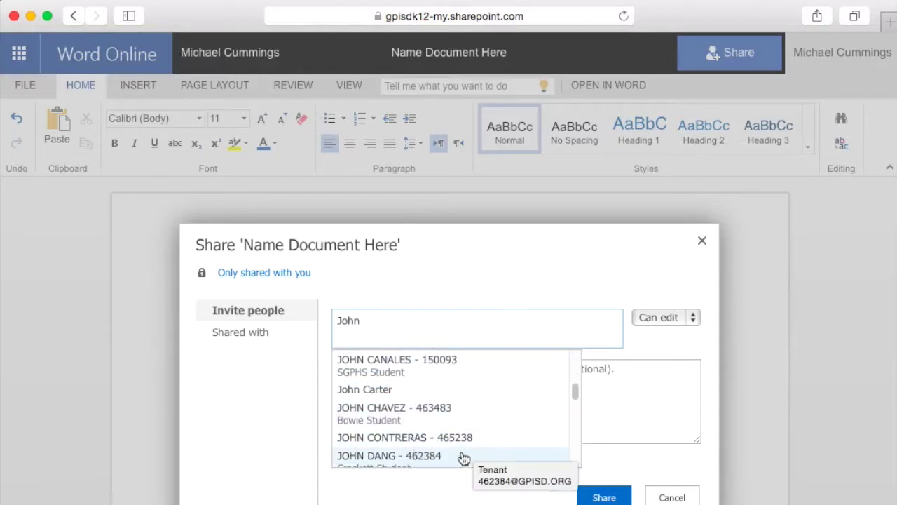
{"action": "key", "text": "BackSpace"}
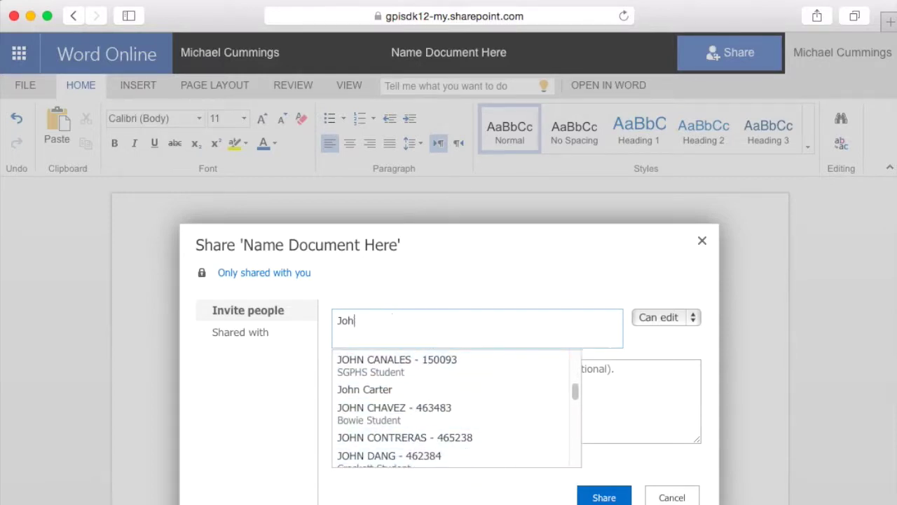
{"action": "key", "text": "BackSpace"}
{"action": "key", "text": "BackSpace"}
{"action": "key", "text": "BackSpace"}
{"action": "type", "text": "m"}
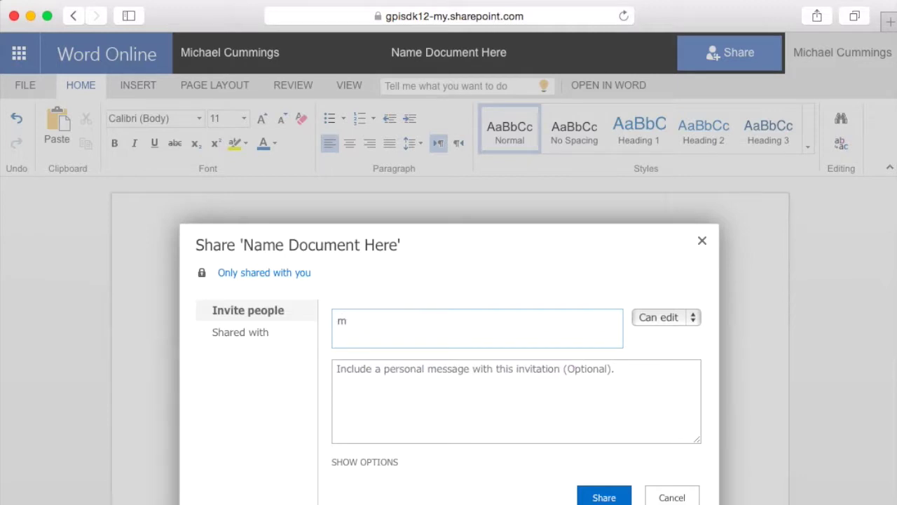
{"action": "type", "text": "i"}
{"action": "key", "text": "BackSpace"}
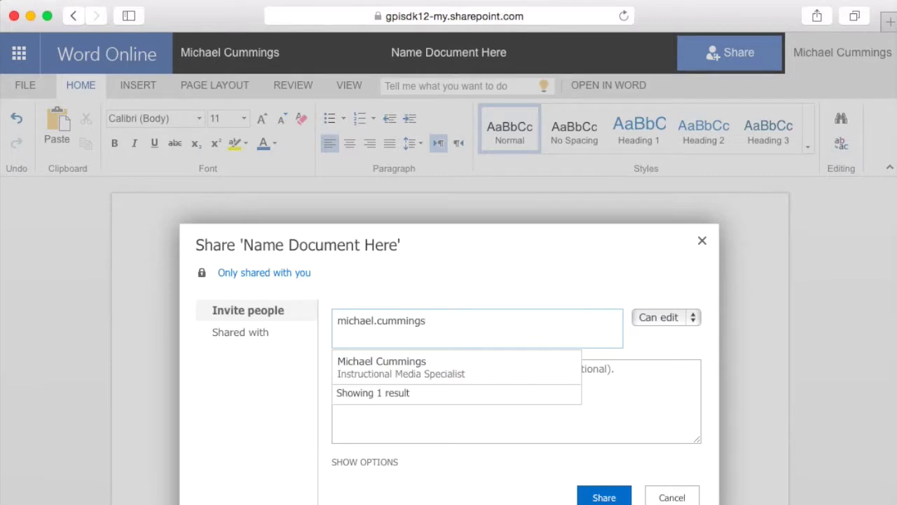
{"action": "left_click", "coordinate": [382, 363]}
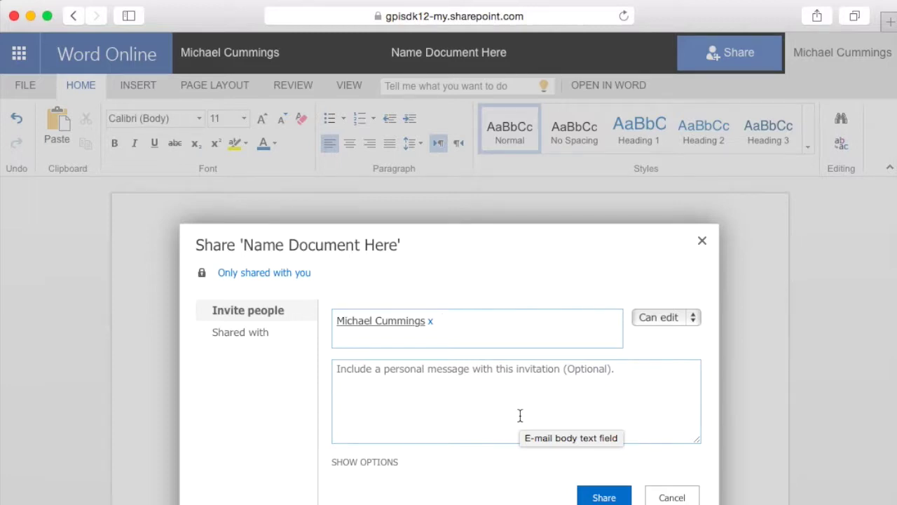
Send the invitation with Can edit permission, then go to Office 365 Mail
{"action": "left_click", "coordinate": [694, 320]}
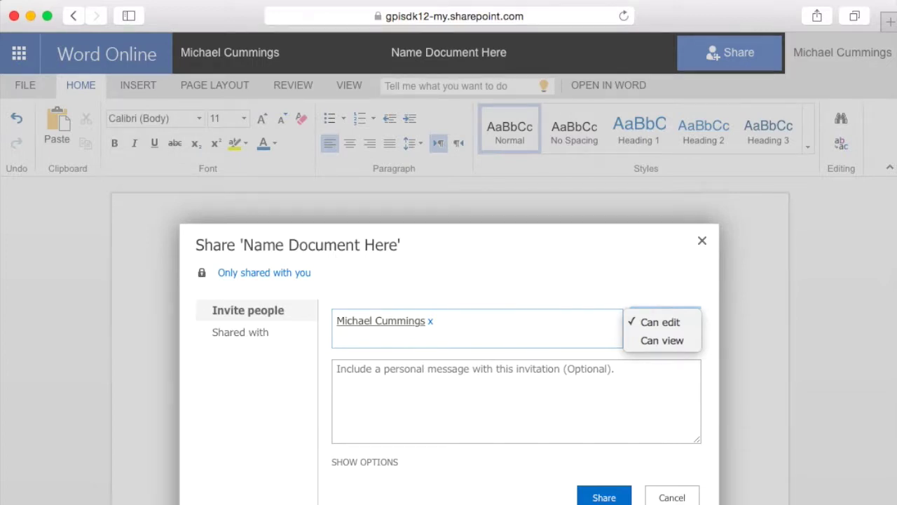
{"action": "left_click", "coordinate": [606, 497]}
{"action": "left_click", "coordinate": [606, 498]}
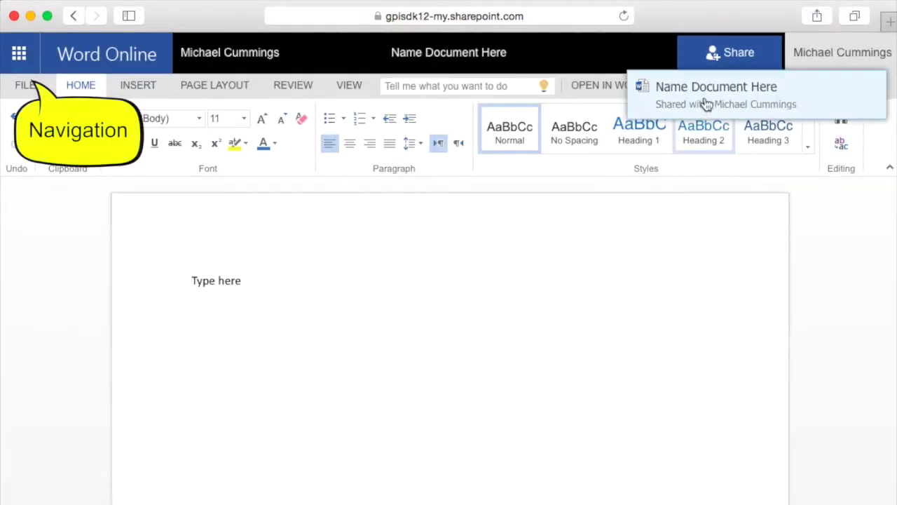
{"action": "left_click", "coordinate": [21, 63]}
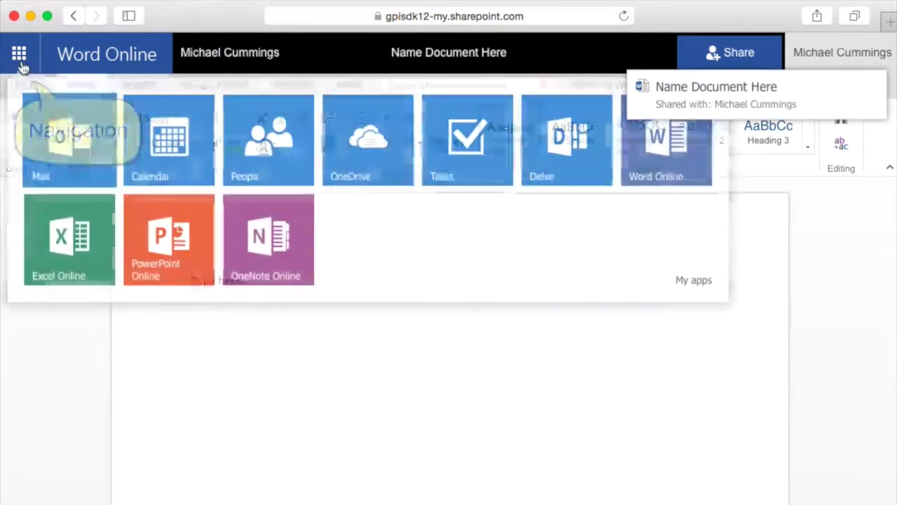
{"action": "left_click", "coordinate": [81, 143]}
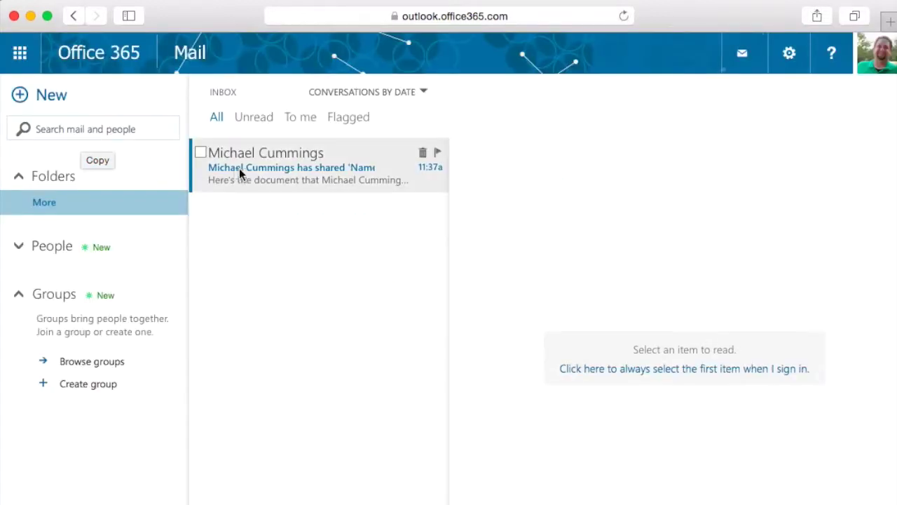
Read the Inbox notification that Name Document Here was shared
{"action": "left_click", "coordinate": [243, 174]}
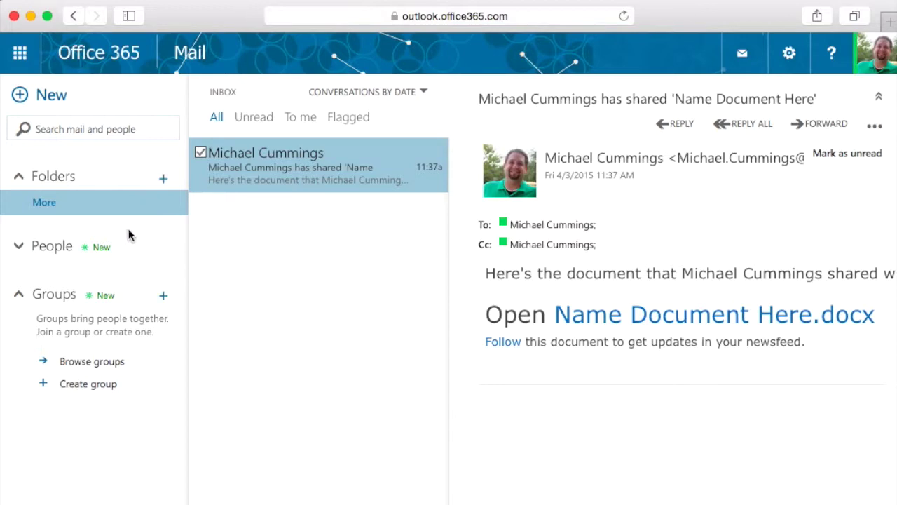
{"action": "left_click", "coordinate": [21, 57]}
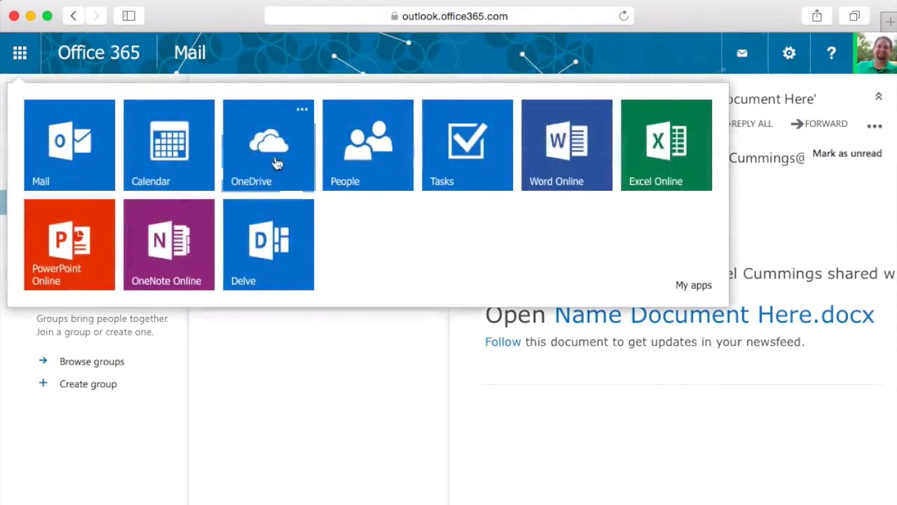
Open Name Document Here from OneDrive Documents and show the Edit Document options
{"action": "left_click", "coordinate": [277, 156]}
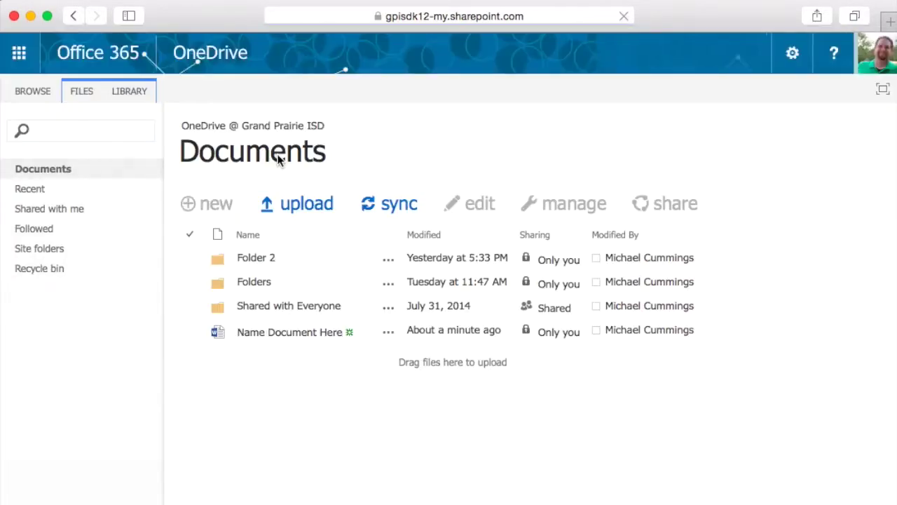
{"action": "left_click", "coordinate": [271, 334]}
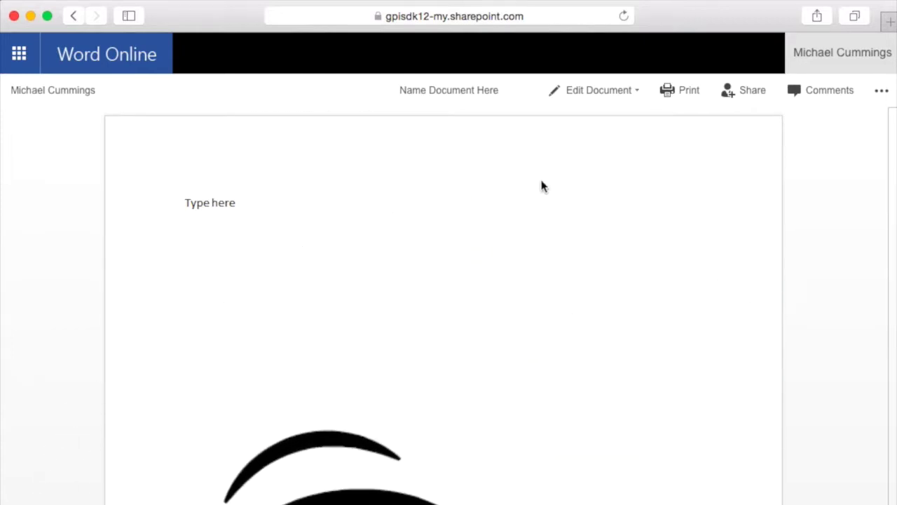
{"action": "left_click", "coordinate": [621, 90]}
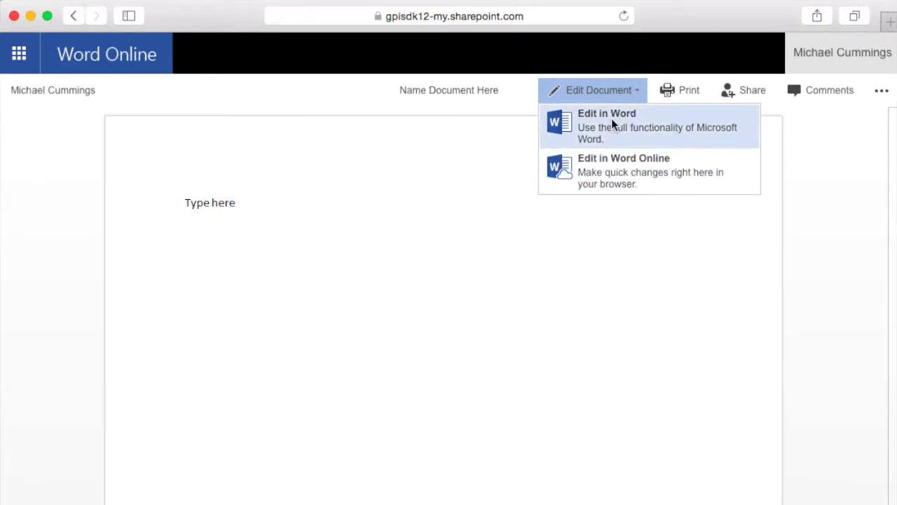
Switch Name Document Here to Word Online editing, then open it in desktop Word
{"action": "left_click", "coordinate": [623, 168]}
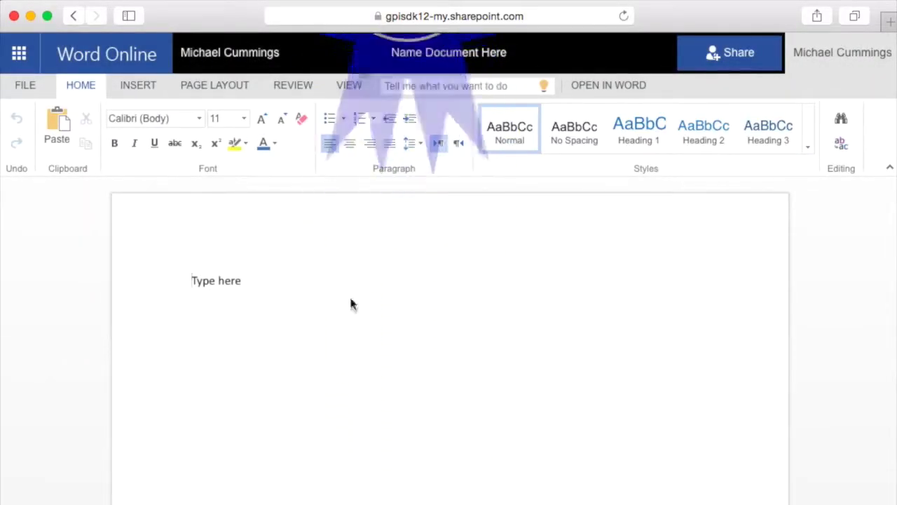
{"action": "left_click", "coordinate": [251, 283]}
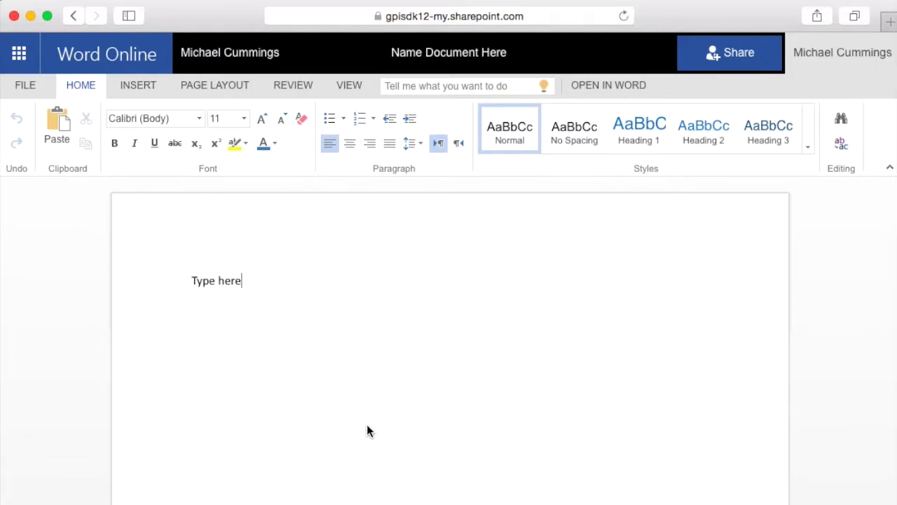
{"action": "left_click", "coordinate": [593, 89]}
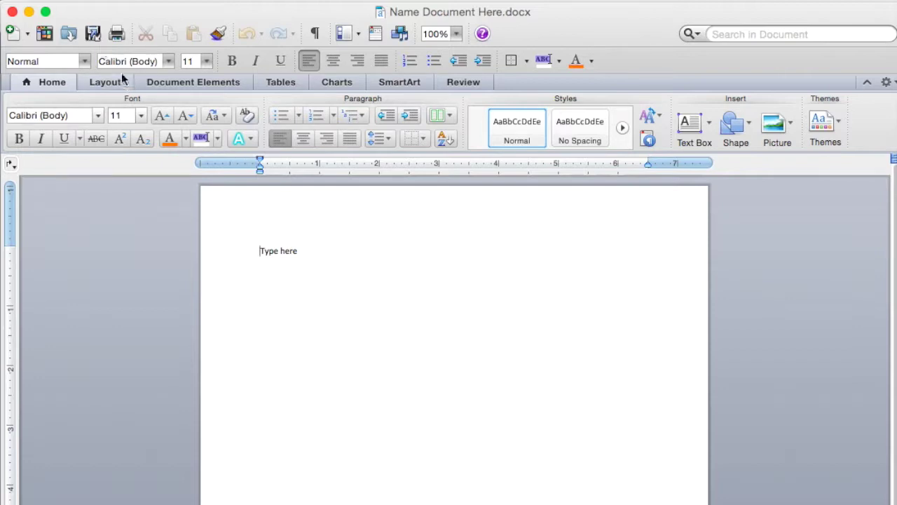
In desktop Word, save Name Document Here and add a new line below 'Type here'
{"action": "left_click", "coordinate": [92, 34]}
{"action": "left_click", "coordinate": [483, 280]}
{"action": "key", "text": "Return"}
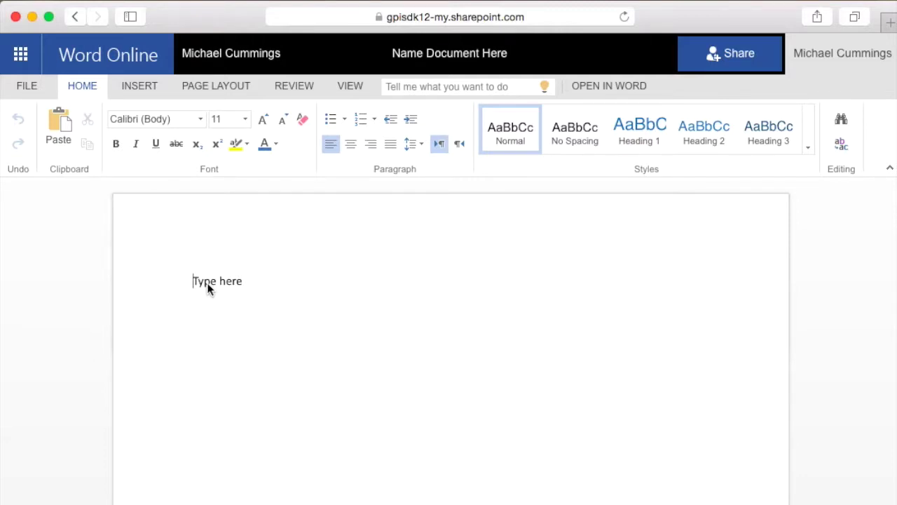
Leave Word Online via the owner name link to reach OneDrive Documents
{"action": "left_click", "coordinate": [219, 62]}
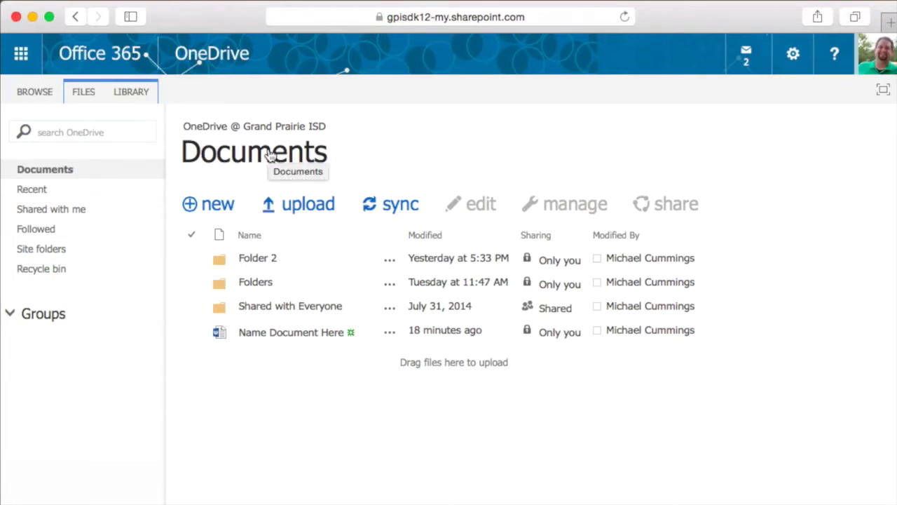
View Name Document Here's callout and more actions, then close its details panel
{"action": "left_click", "coordinate": [390, 332]}
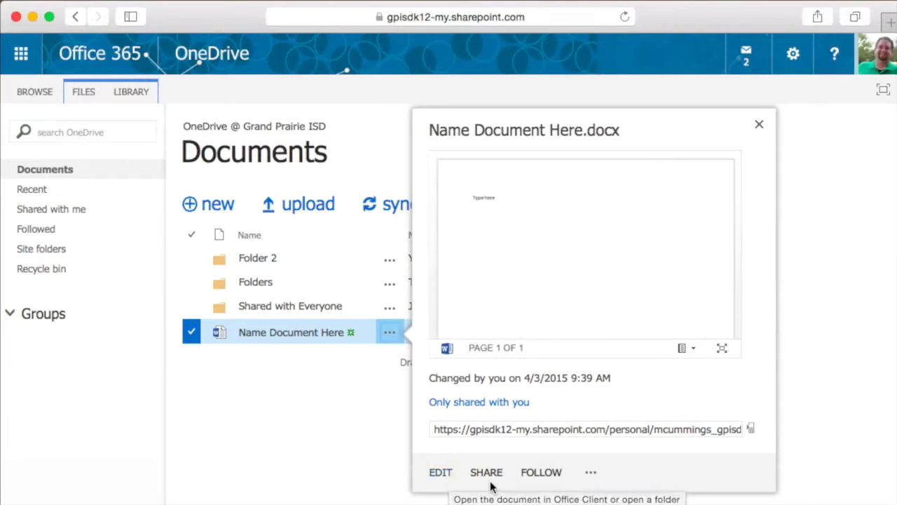
{"action": "left_click", "coordinate": [590, 477]}
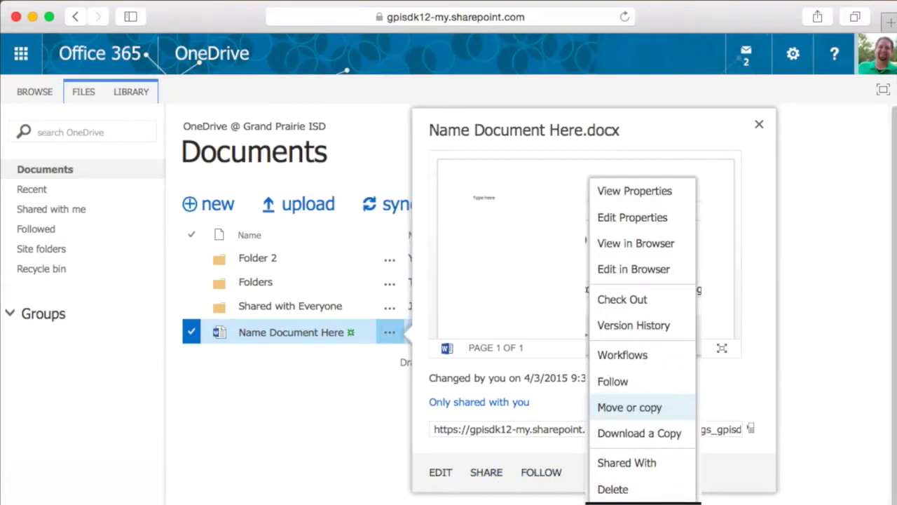
{"action": "left_click", "coordinate": [760, 126]}
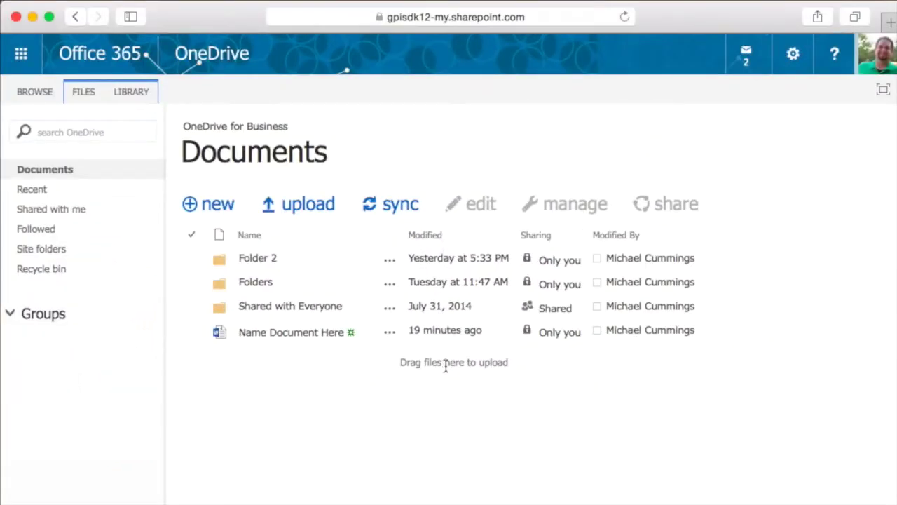
Upload 'Screen Shot 2015-04-02 at 1.12.40 PM' from the Desktop into Documents
{"action": "left_click", "coordinate": [306, 211]}
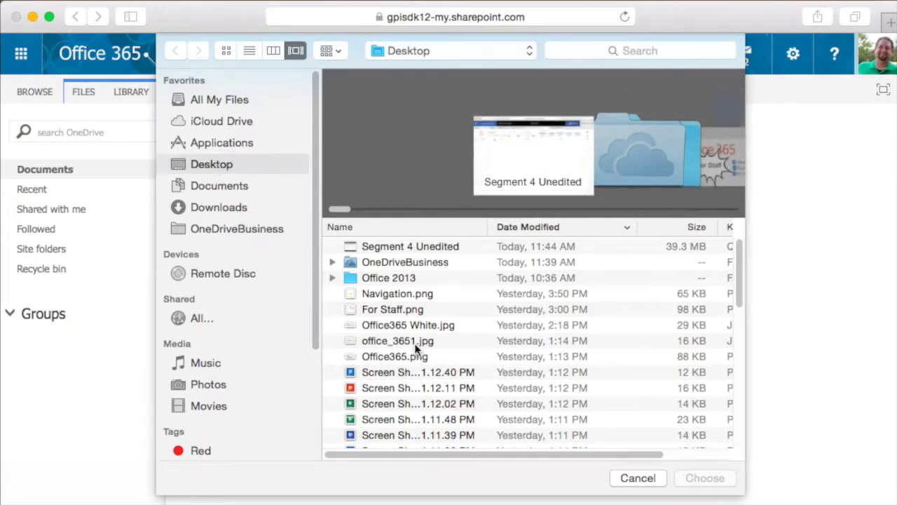
{"action": "left_click", "coordinate": [404, 377]}
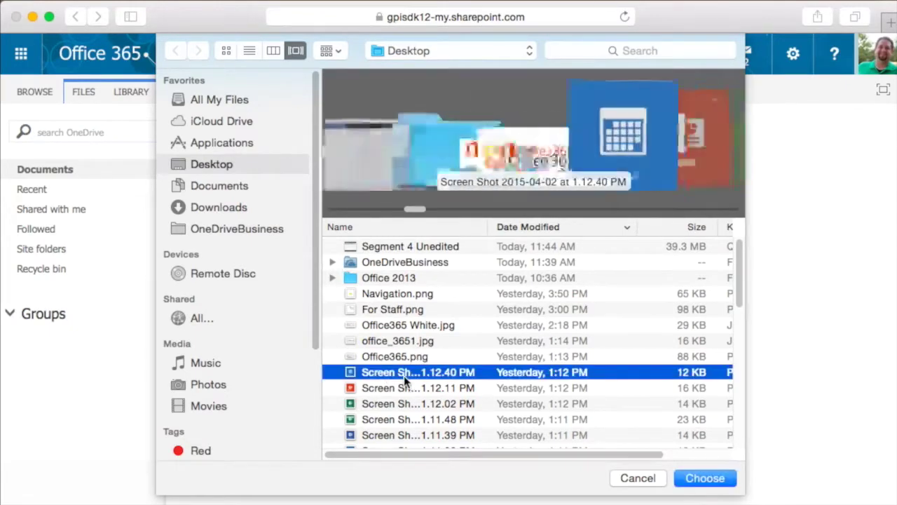
{"action": "left_click", "coordinate": [705, 478]}
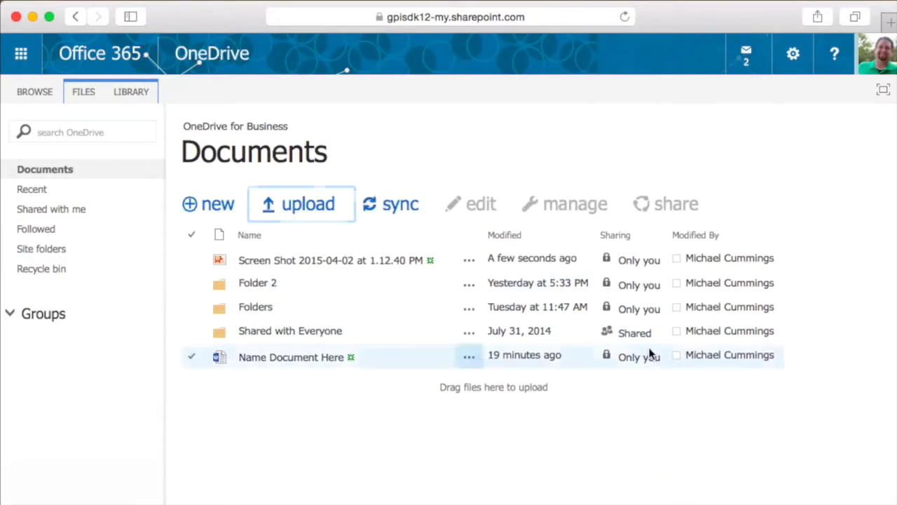
{"action": "left_click", "coordinate": [601, 155]}
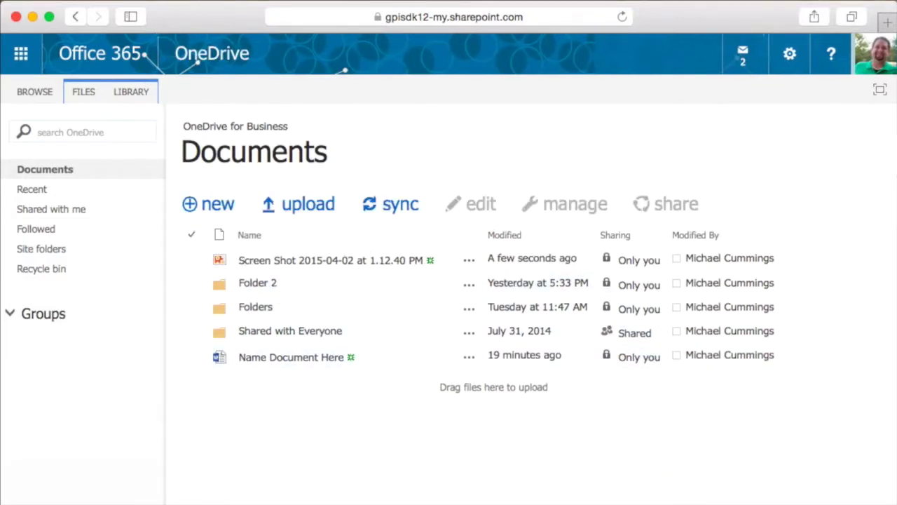
Narrow the browser, then drag office_3651.jpg, For Staff.png and Office365 White.jpg from the desktop into Documents
{"action": "left_click_drag", "start_coordinate": [890, 175], "coordinate": [633, 176]}
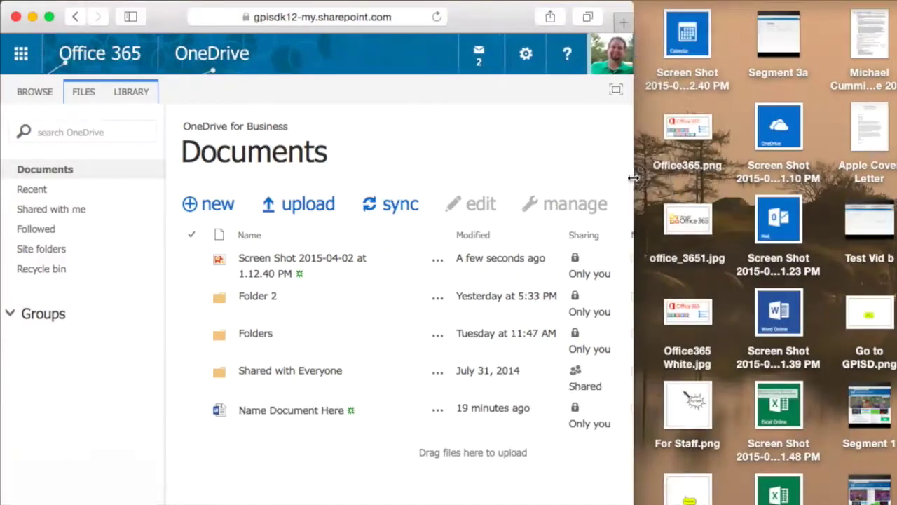
{"action": "left_click_drag", "start_coordinate": [697, 221], "coordinate": [437, 304]}
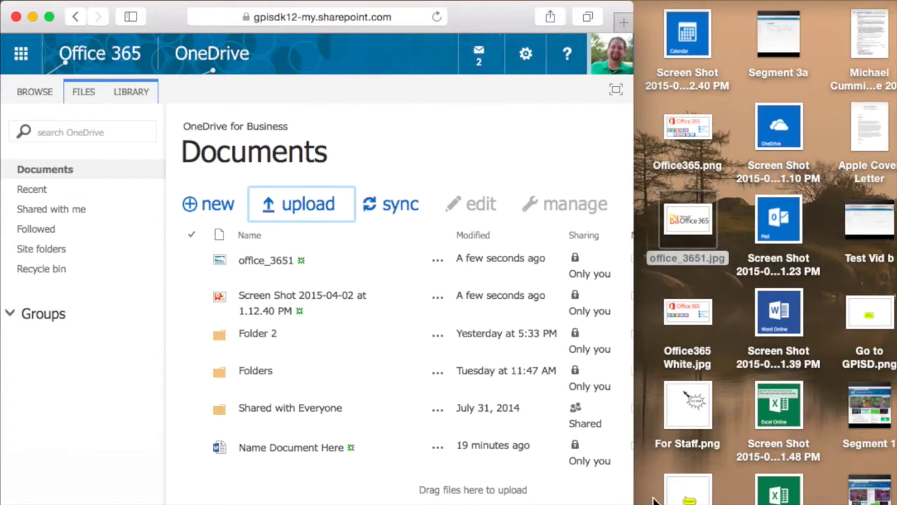
{"action": "left_click", "coordinate": [665, 386]}
{"action": "left_click", "coordinate": [689, 309], "text": "super"}
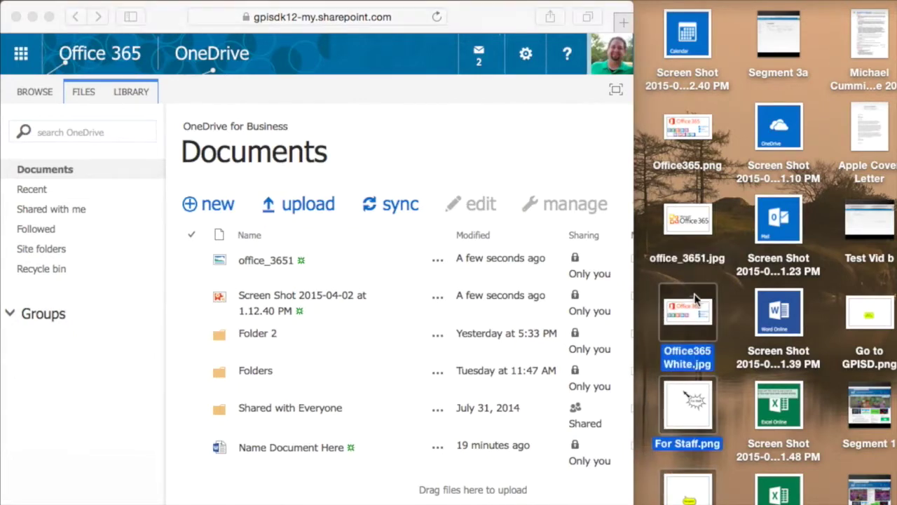
{"action": "left_click_drag", "start_coordinate": [691, 310], "coordinate": [491, 317]}
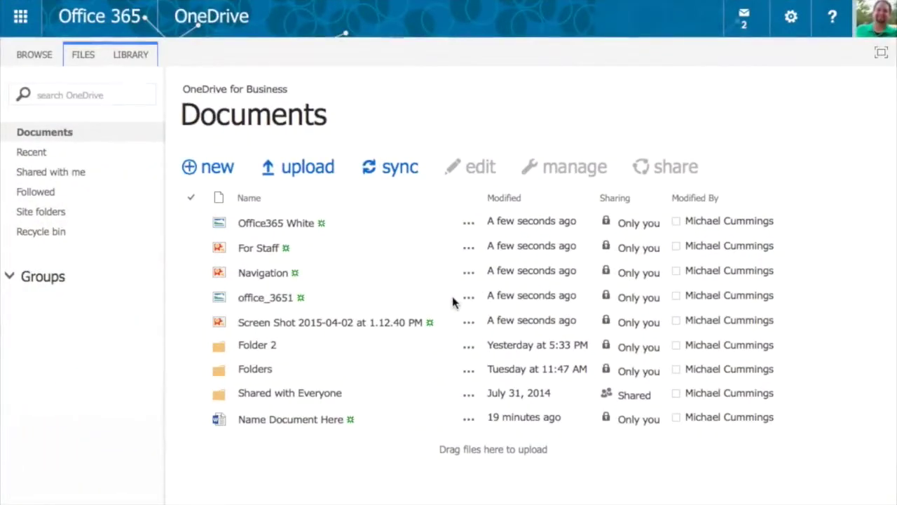
Move Office365 White, For Staff, Navigation, office_3651 and the Screen Shot into My OneDrive's Folder 2
{"action": "left_click", "coordinate": [190, 223]}
{"action": "left_click", "coordinate": [190, 247]}
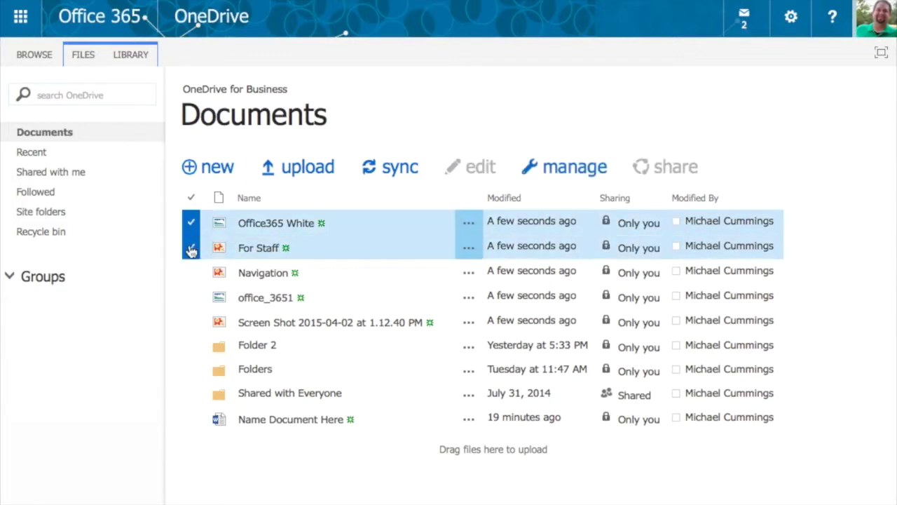
{"action": "left_click", "coordinate": [190, 273]}
{"action": "left_click", "coordinate": [192, 299]}
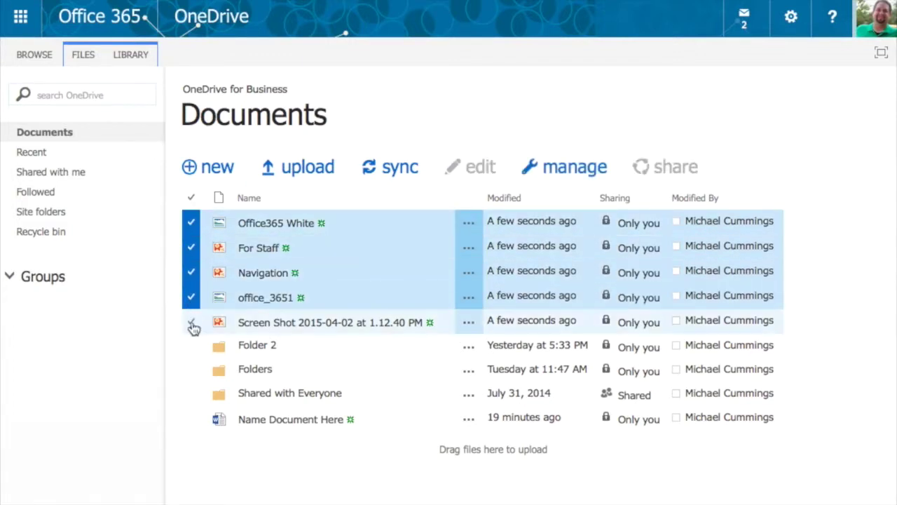
{"action": "left_click", "coordinate": [193, 324]}
{"action": "left_click", "coordinate": [553, 170]}
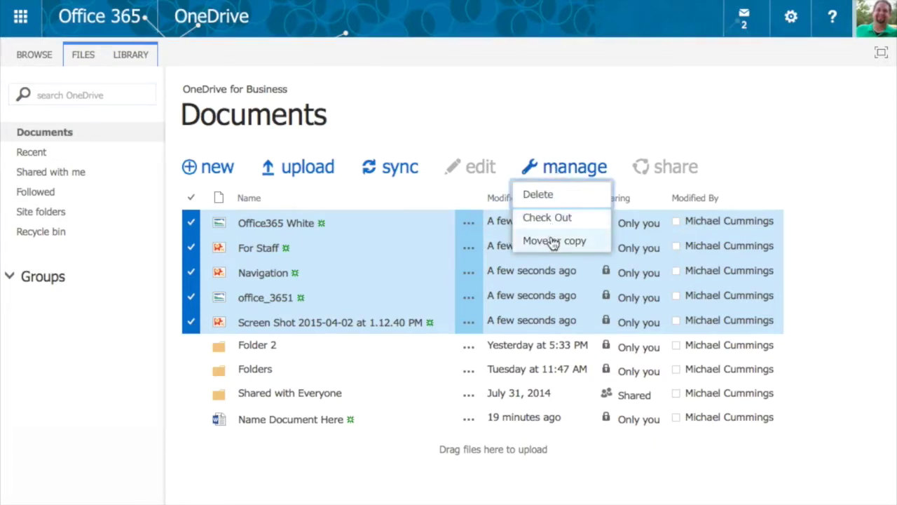
{"action": "left_click", "coordinate": [553, 241]}
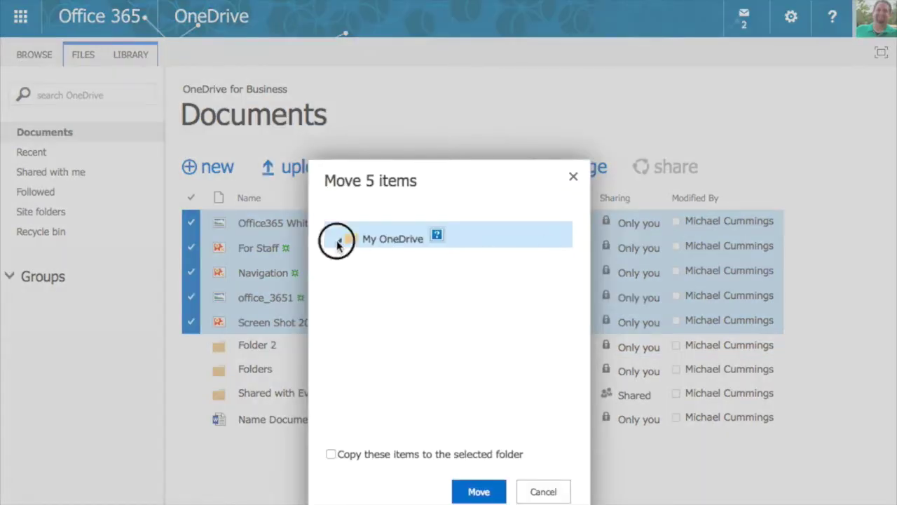
{"action": "left_click", "coordinate": [338, 241]}
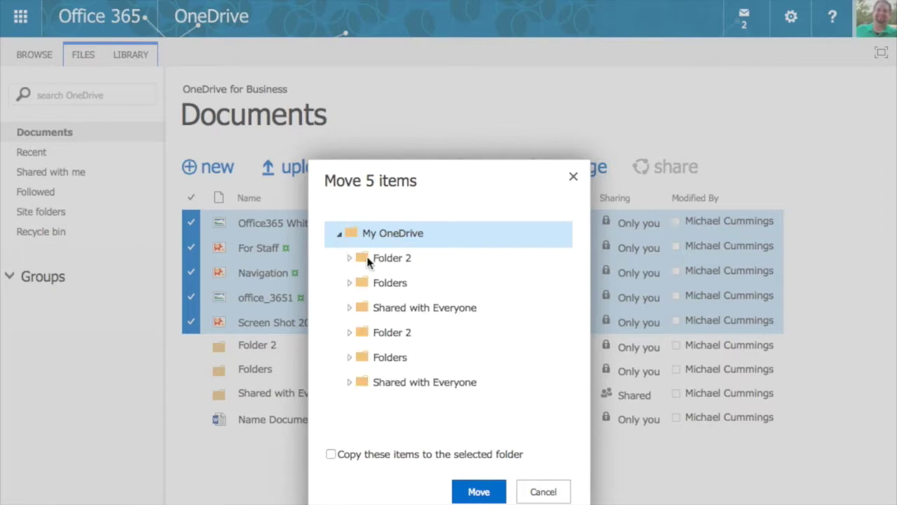
{"action": "left_click", "coordinate": [370, 259]}
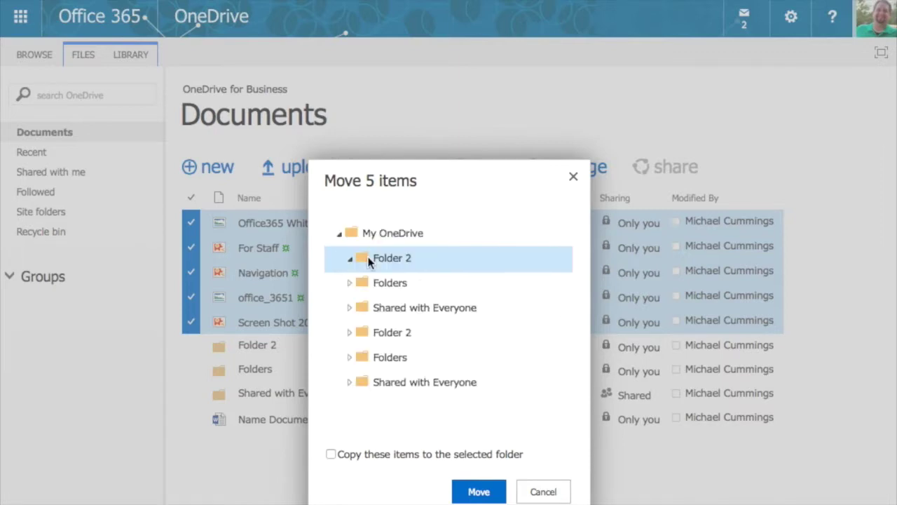
{"action": "left_click", "coordinate": [478, 493]}
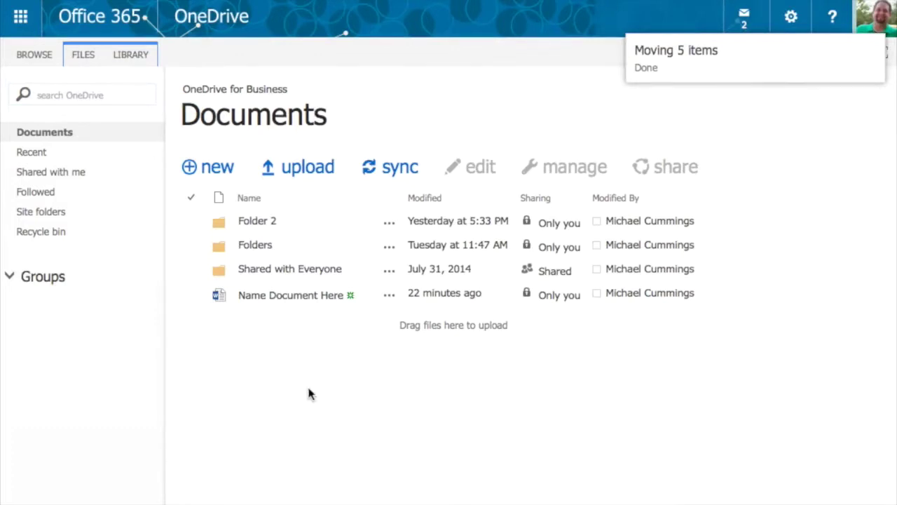
Move Name Document Here into Folder 2 using its callout's Move or copy
{"action": "left_click", "coordinate": [390, 298]}
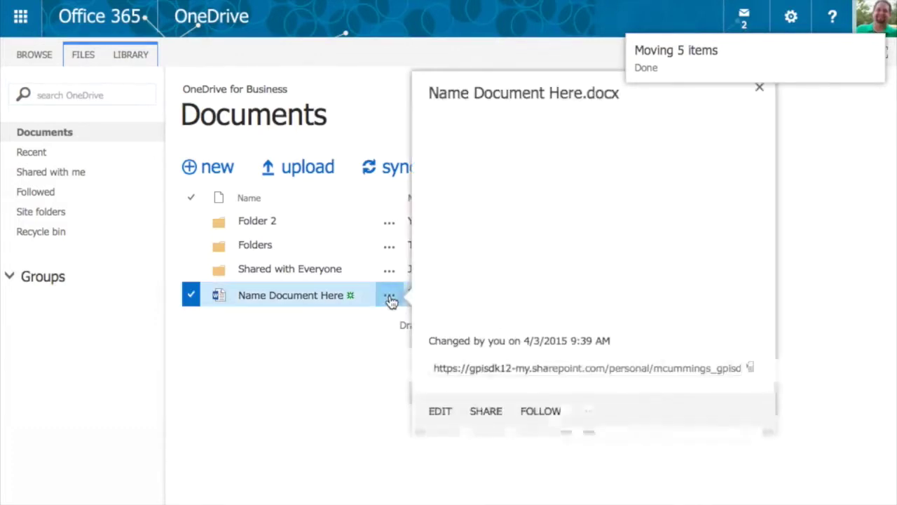
{"action": "left_click", "coordinate": [588, 435]}
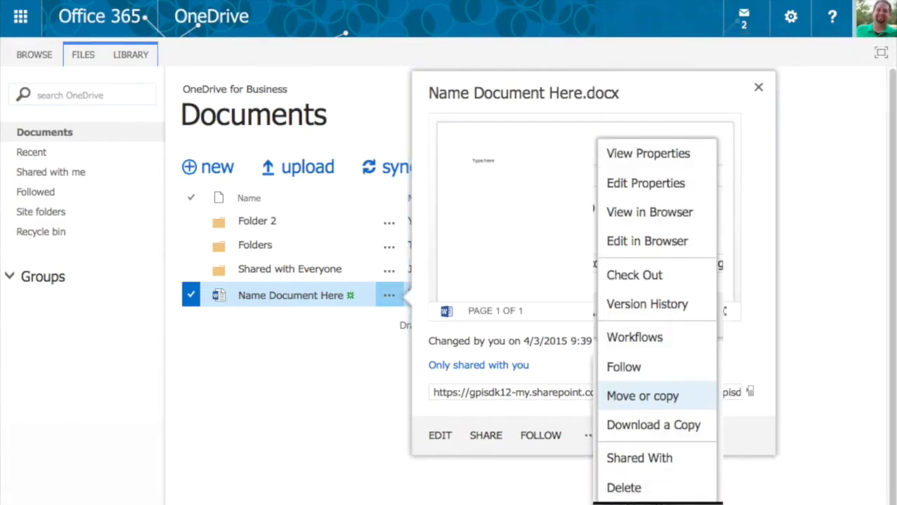
{"action": "left_click", "coordinate": [642, 395]}
{"action": "left_click", "coordinate": [396, 272]}
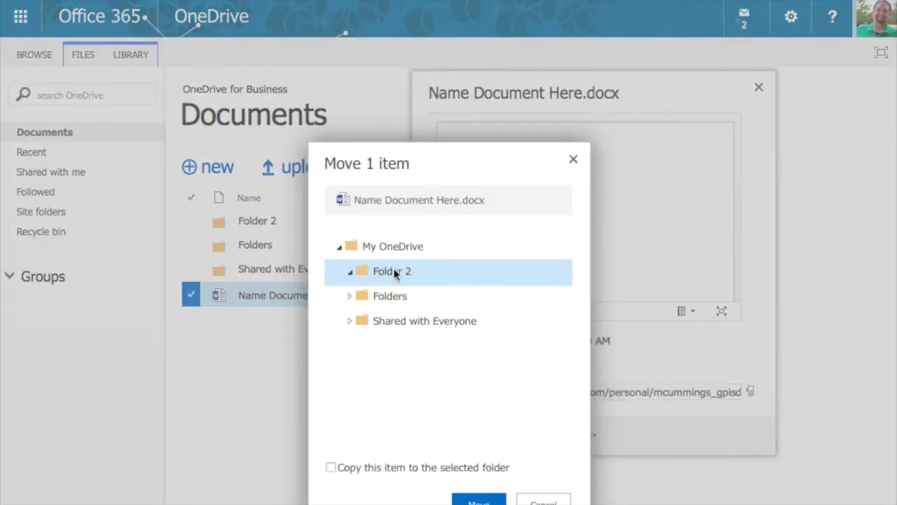
{"action": "left_click", "coordinate": [478, 500]}
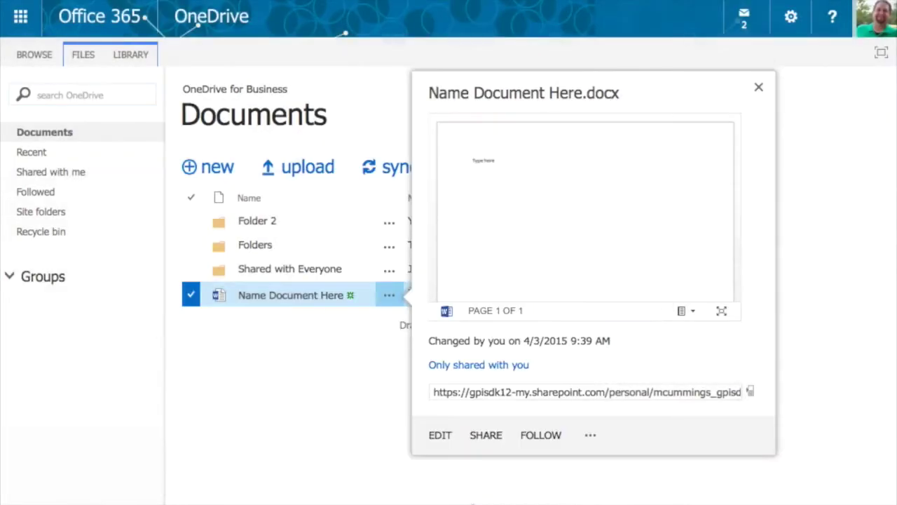